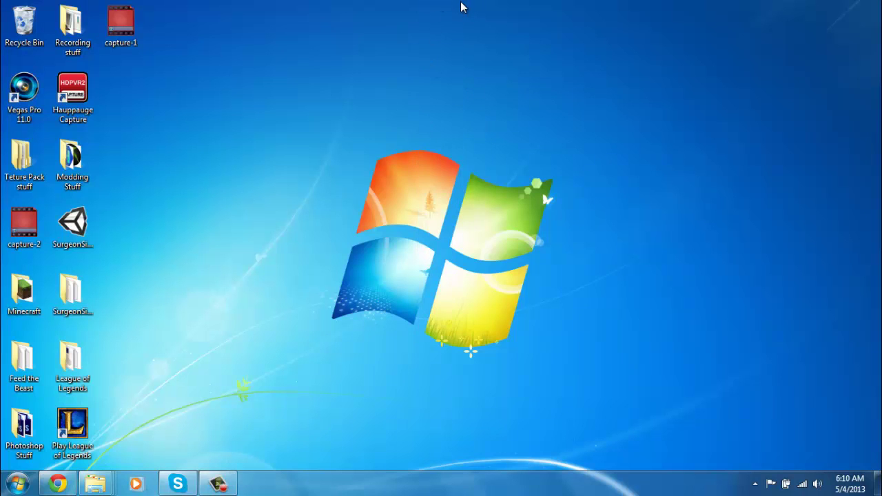
# Move the Hauppauge Capture shortcut from the left icon column to open space near the top centre.
pyautogui.moveTo(464, 172); pyautogui.dragTo(486, 123)
pyautogui.moveTo(90, 106); pyautogui.dragTo(347, 99)
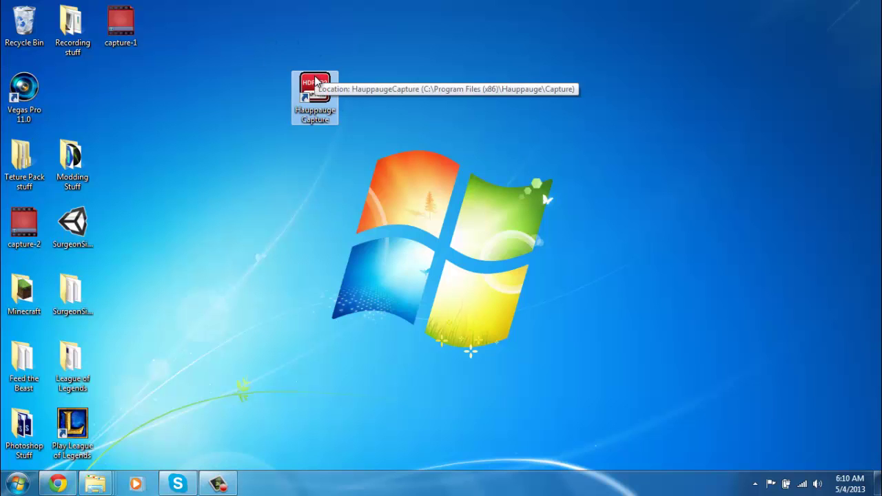
# Launch Hauppauge Capture and turn the HD PVR 2 preview volume all the way down.
pyautogui.doubleClick(321, 91)
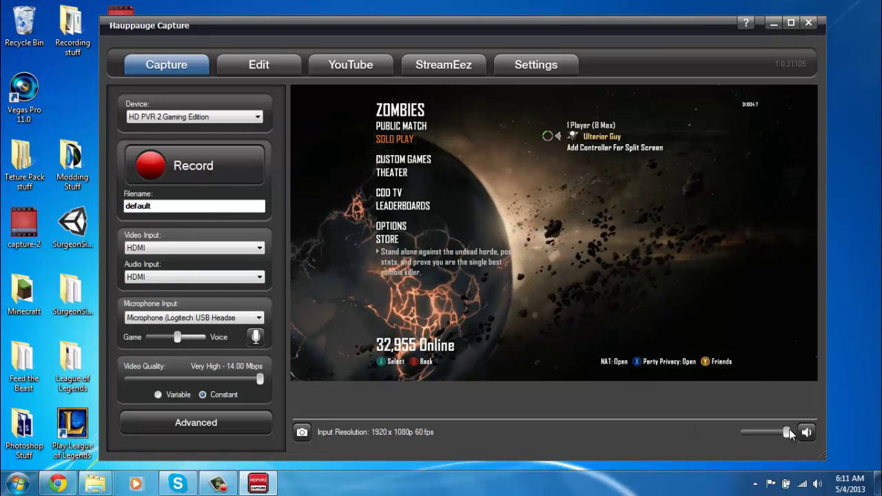
pyautogui.click(743, 433)
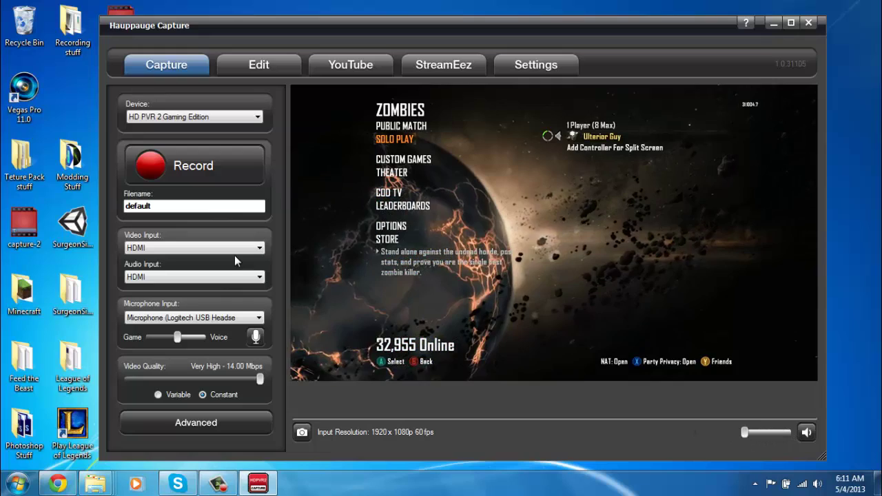
pyautogui.click(2, 488)
# Shift the capture window slightly up and right, keeping the headset microphone as input.
pyautogui.click(354, 32)
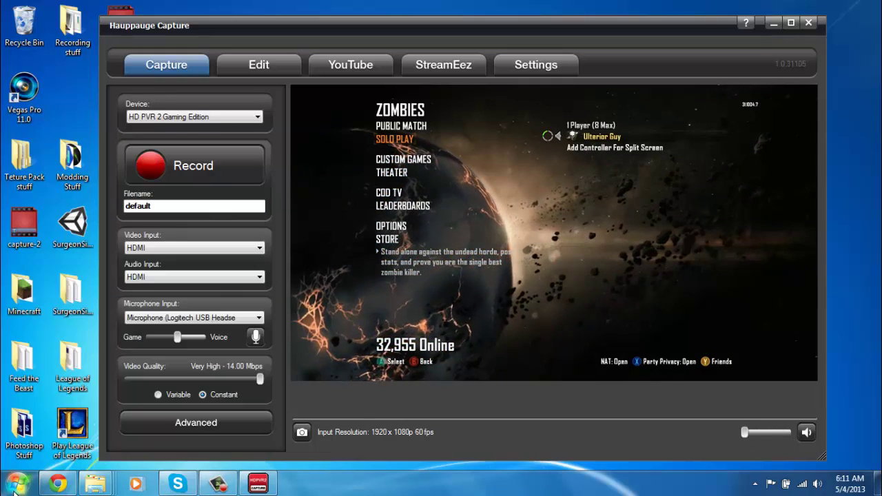
pyautogui.moveTo(355, 32); pyautogui.dragTo(378, 24)
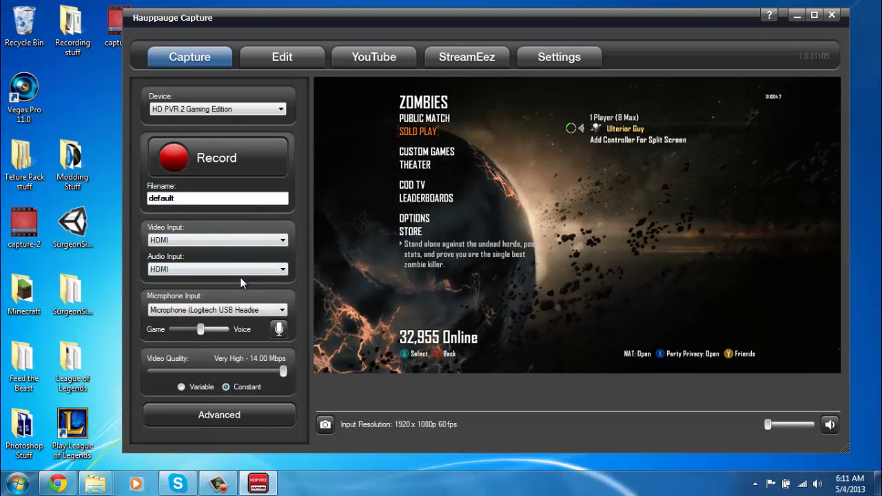
pyautogui.click(225, 310)
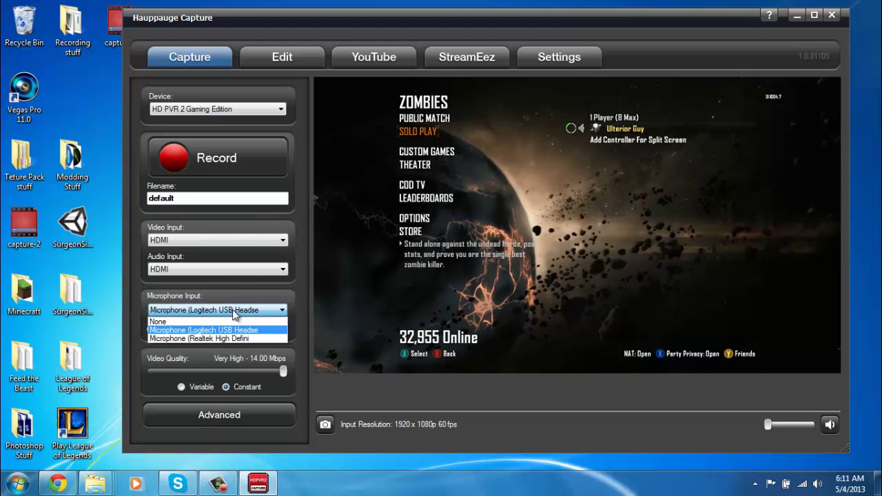
pyautogui.click(238, 311)
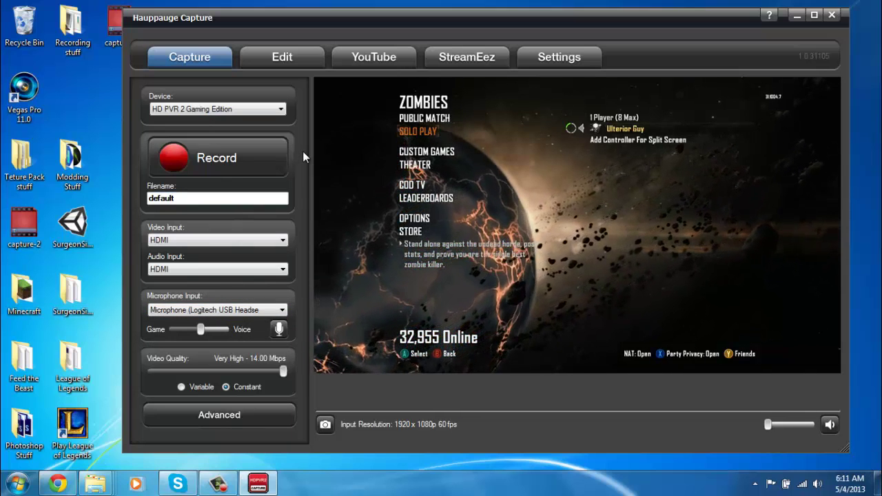
# Move through the Edit and YouTube sections to the StreamEez settings for Twitch at 4.00 Mbps.
pyautogui.click(296, 60)
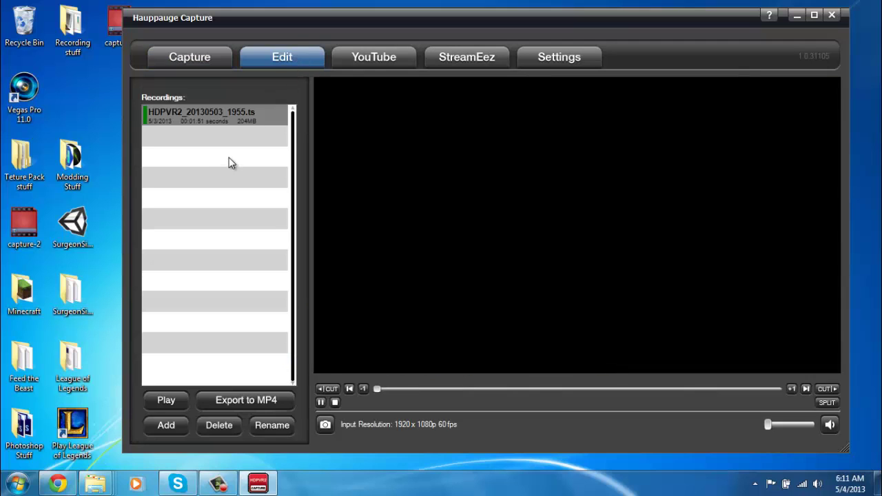
pyautogui.click(371, 62)
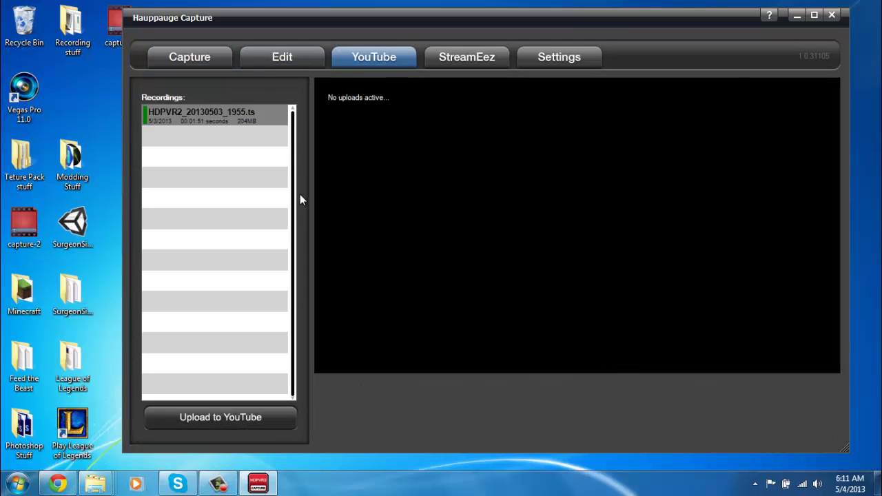
pyautogui.click(461, 59)
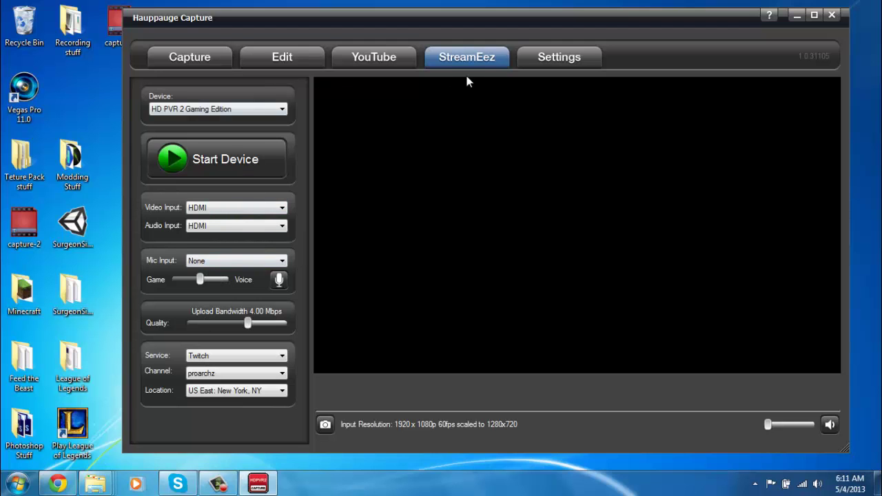
# Bring up the HD PVR 2 support page in Chrome and scroll down through it.
pyautogui.click(65, 479)
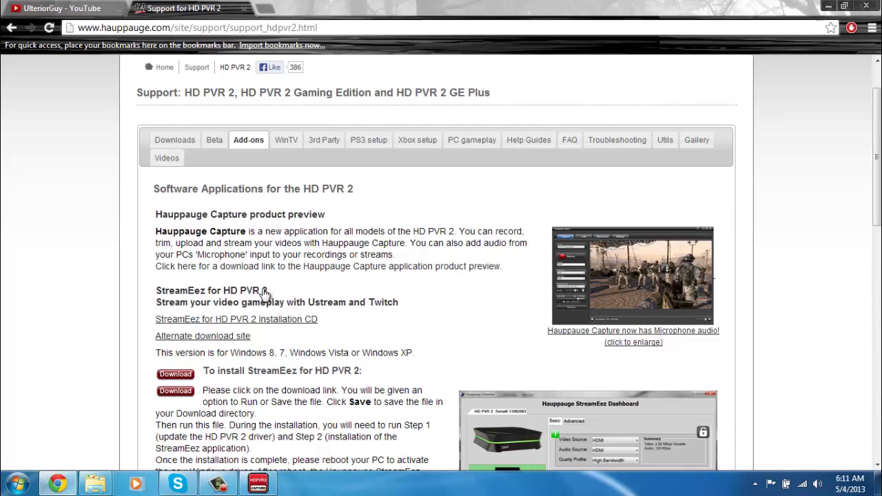
pyautogui.scroll(-2, 265, 296)
pyautogui.scroll(-2, 220, 295)
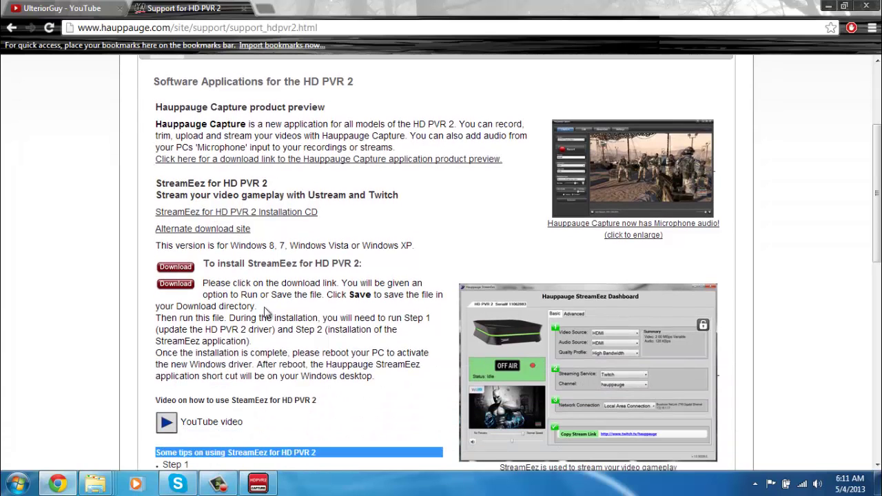
# Back in StreamEez, leave the streaming microphone input set to None.
pyautogui.click(258, 484)
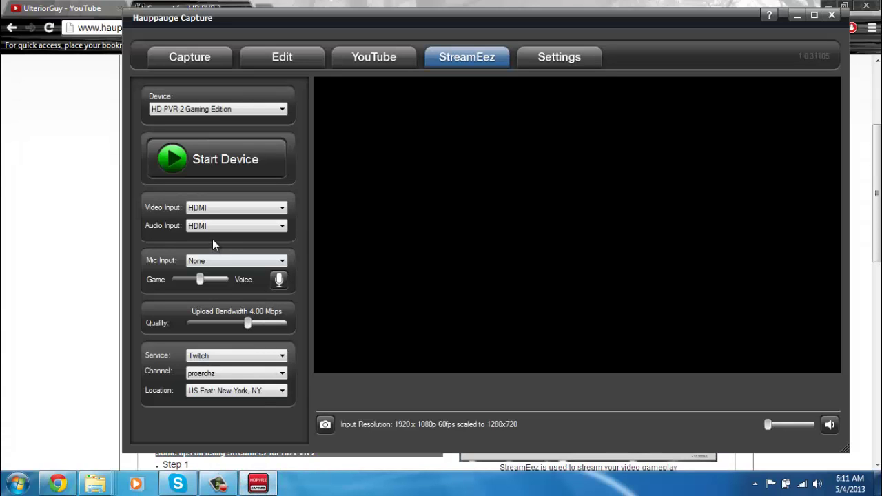
pyautogui.click(221, 266)
pyautogui.click(230, 264)
# On the HD PVR 2 support page, follow the 'Click here for a download link' line.
pyautogui.click(88, 270)
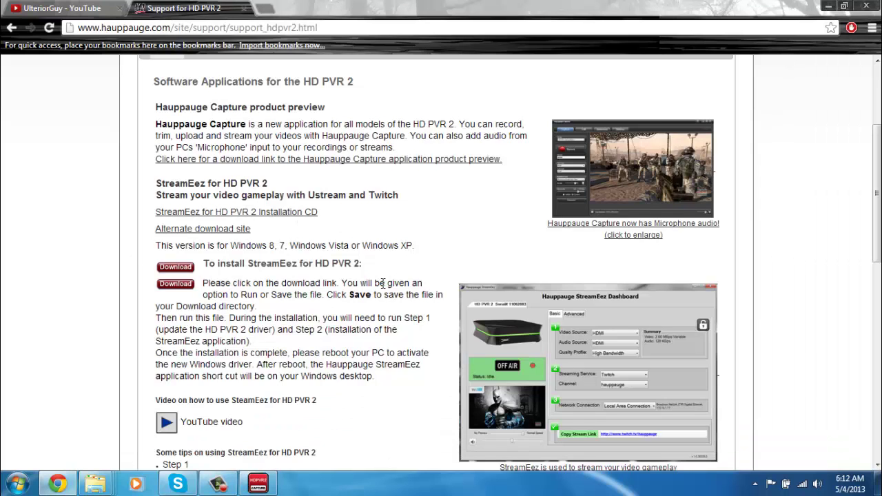
pyautogui.scroll(2, 382, 283)
pyautogui.scroll(-1, 343, 328)
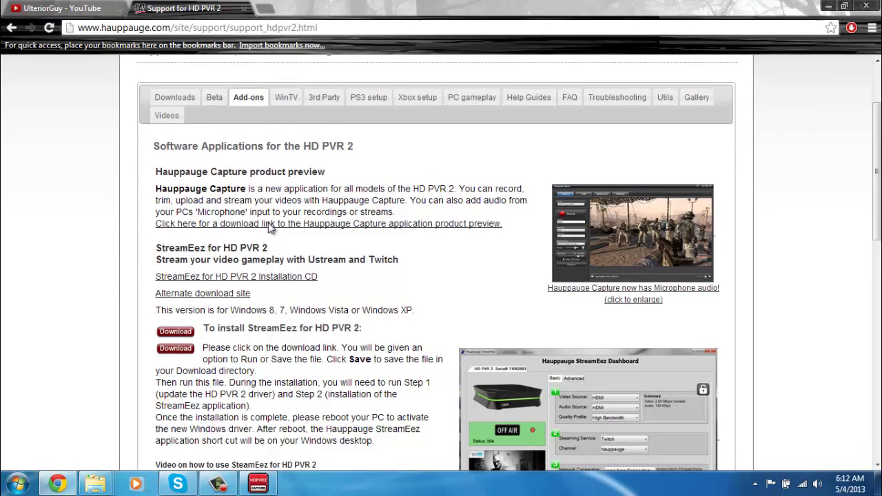
pyautogui.scroll(-2, 270, 228)
pyautogui.scroll(1, 267, 180)
pyautogui.moveTo(155, 181); pyautogui.dragTo(512, 180)
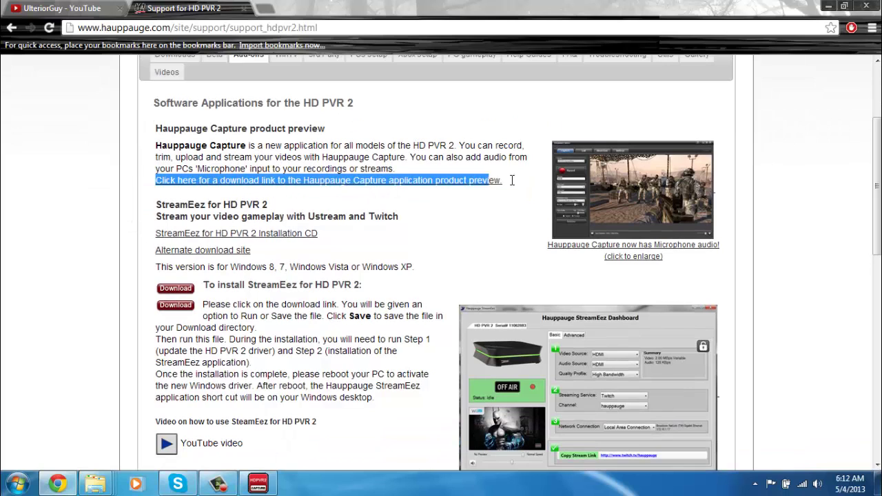
pyautogui.click(156, 186)
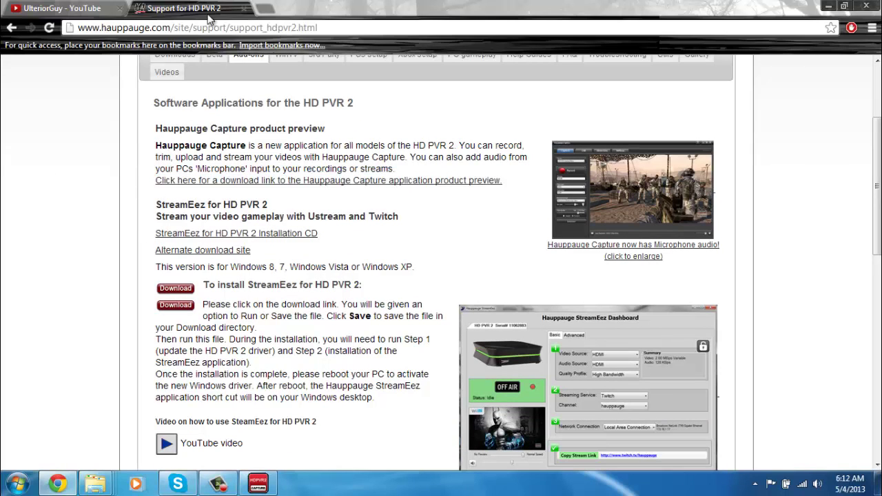
pyautogui.moveTo(157, 181); pyautogui.dragTo(502, 183)
pyautogui.click(502, 183)
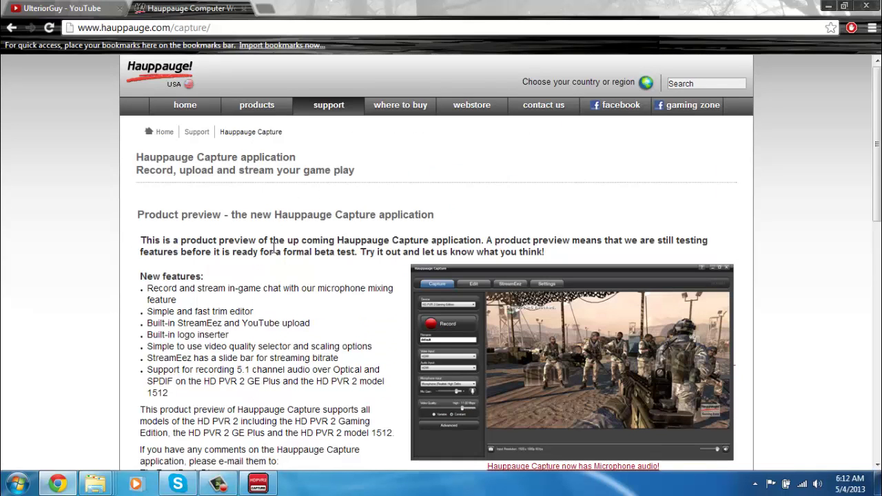
# Scroll the Capture application page to its new features and Version 31105 download.
pyautogui.scroll(-3, 262, 220)
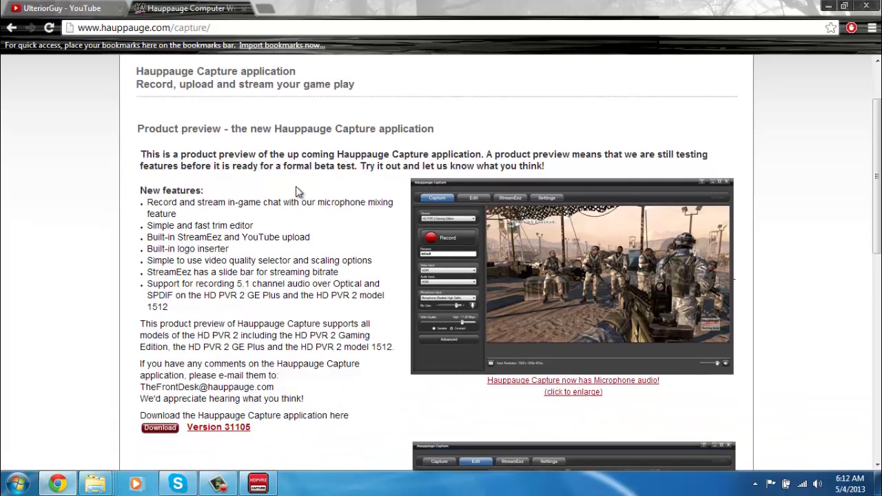
pyautogui.tripleClick(283, 168)
pyautogui.click(285, 167)
# Restore Hauppauge Capture, start the HD PVR 2 device, and go live to the proarchz Twitch channel.
pyautogui.click(258, 483)
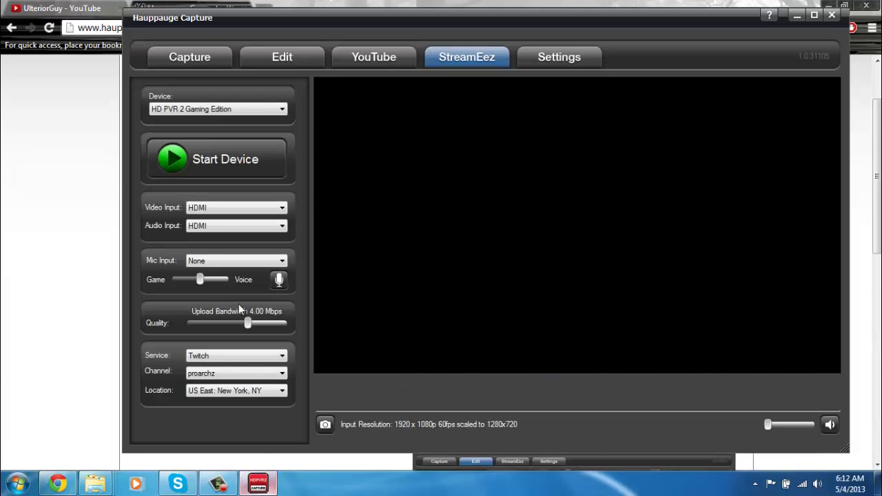
pyautogui.click(179, 146)
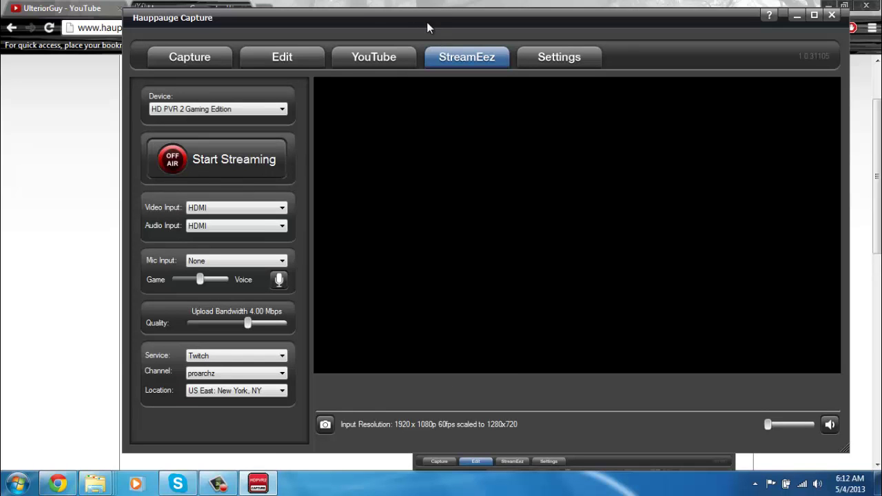
pyautogui.moveTo(420, 18); pyautogui.dragTo(415, 11)
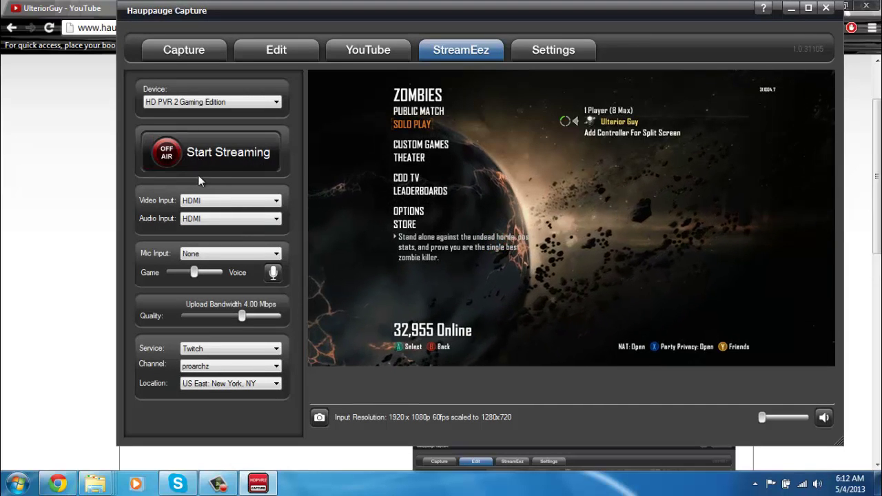
pyautogui.click(168, 151)
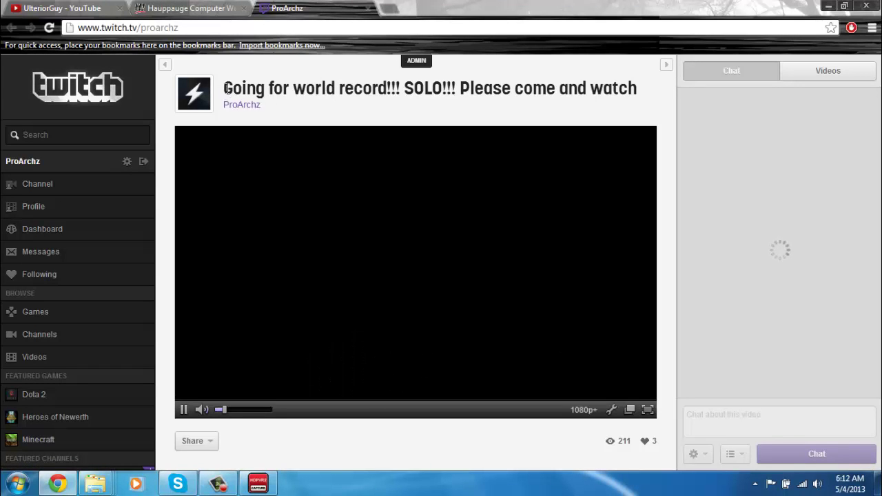
# Check the live Zombies stream title on twitch.tv/proarchz, then bring Hauppauge Capture back showing ON AIR.
pyautogui.moveTo(222, 93); pyautogui.dragTo(608, 109)
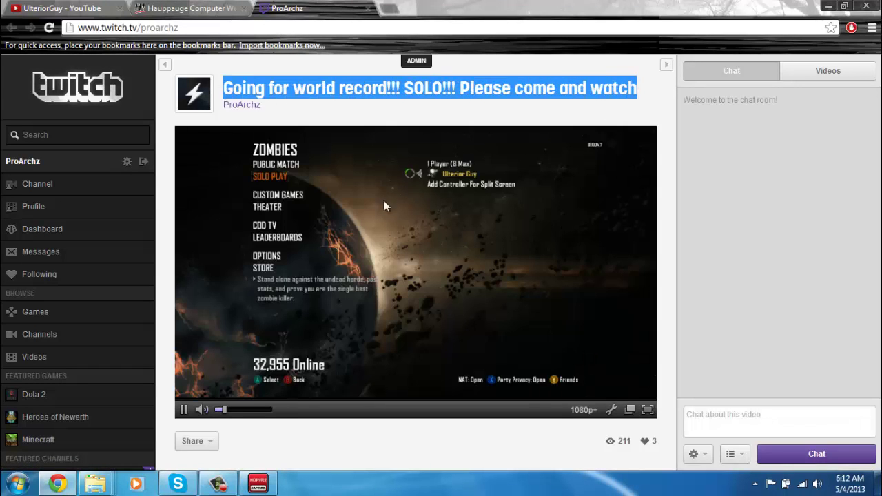
pyautogui.click(591, 414)
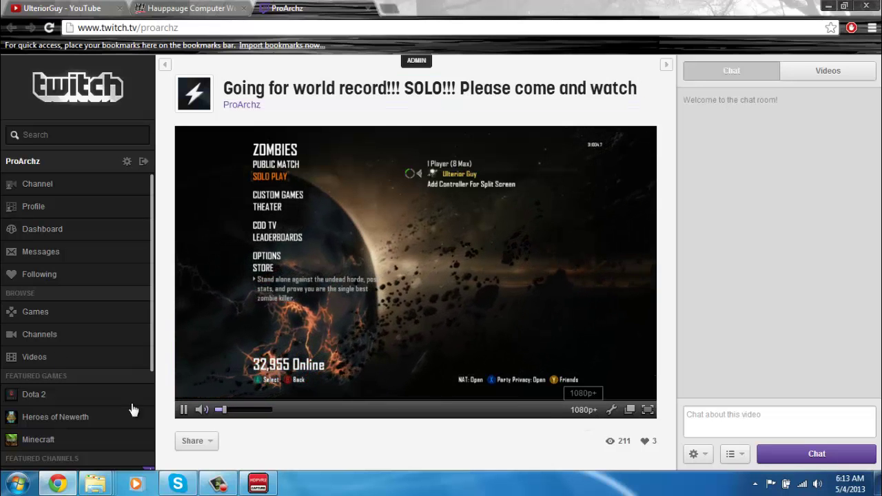
pyautogui.click(260, 486)
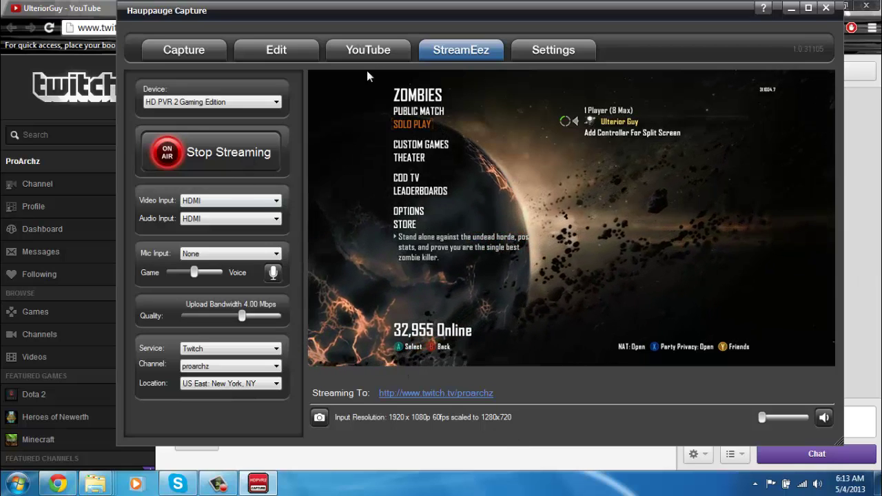
# Look over the Settings, YouTube, StreamEez and Edit sections, ending on the Capture tab.
pyautogui.click(555, 51)
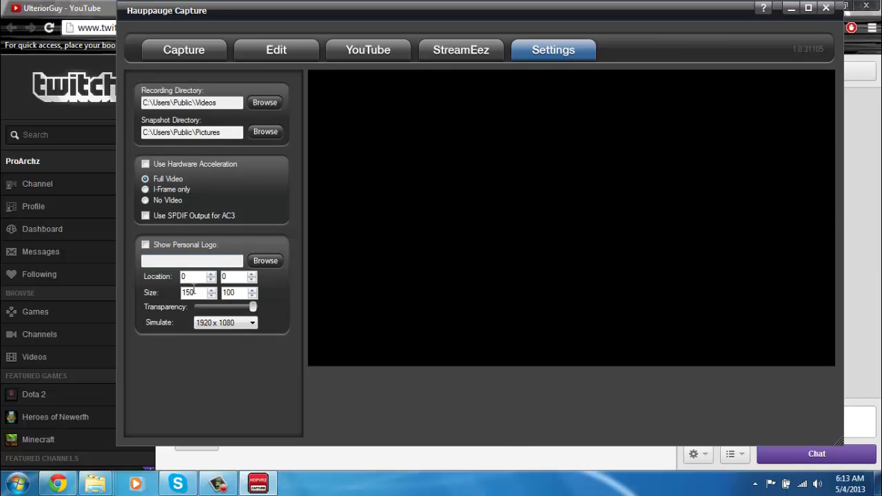
pyautogui.click(437, 56)
pyautogui.click(369, 51)
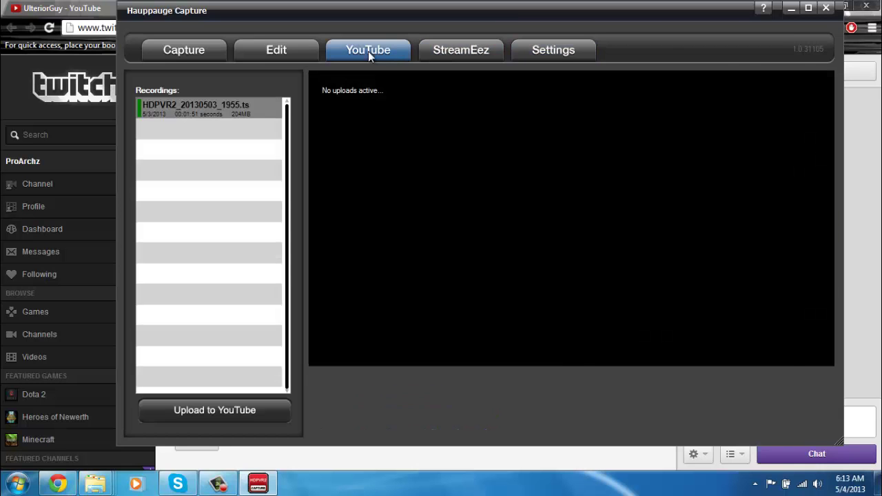
pyautogui.click(464, 58)
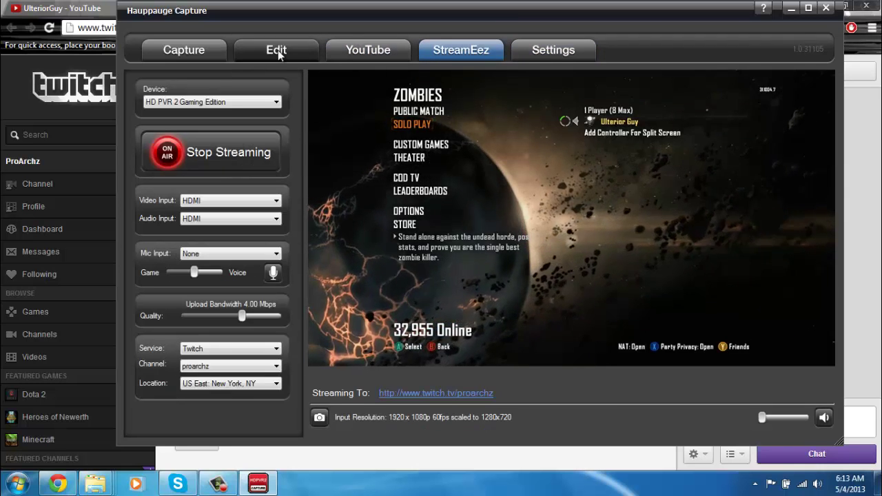
pyautogui.click(280, 55)
pyautogui.click(193, 56)
# Close the ProArchz Twitch tab in Chrome and return to Hauppauge Capture.
pyautogui.click(114, 12)
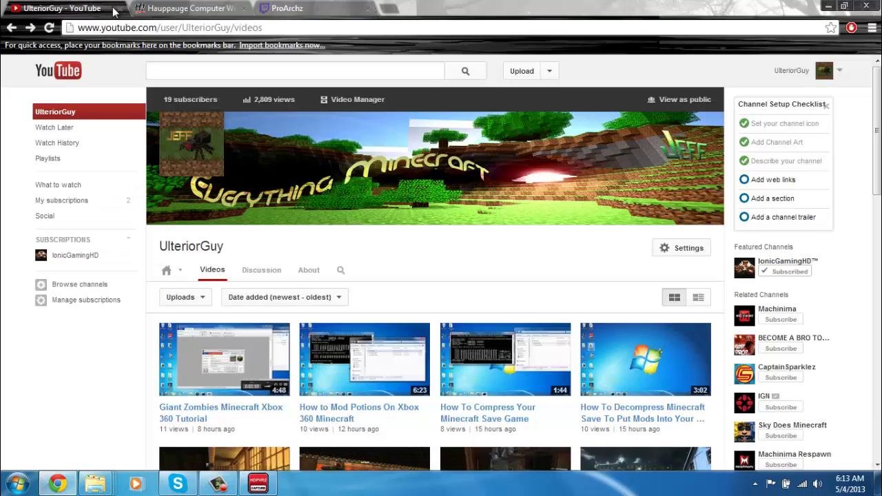
pyautogui.click(186, 8)
pyautogui.click(282, 9)
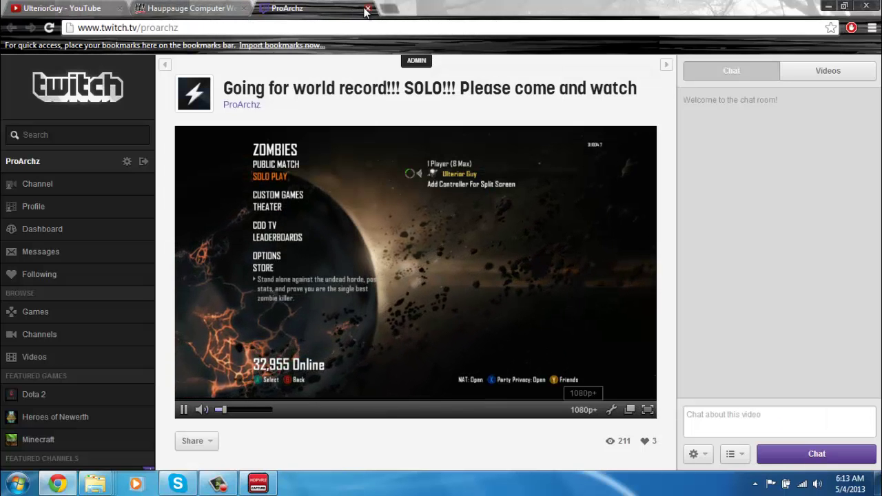
pyautogui.hotkey('ctrl', 'w')
pyautogui.click(258, 486)
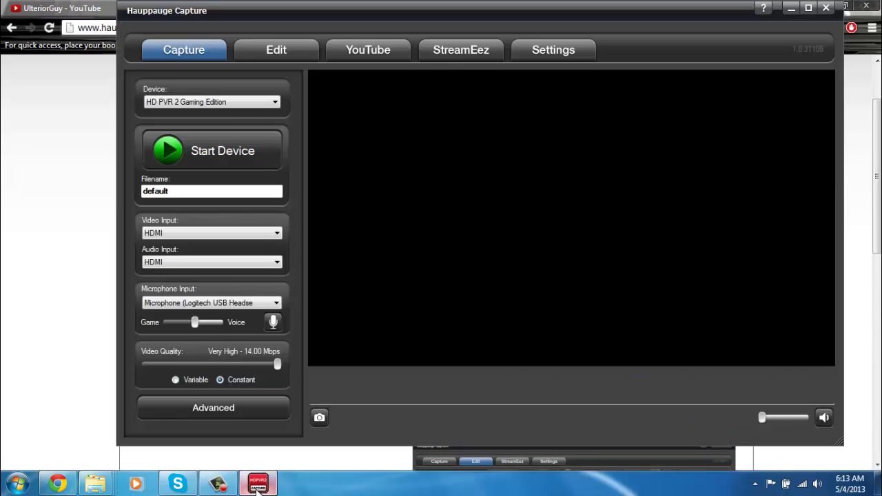